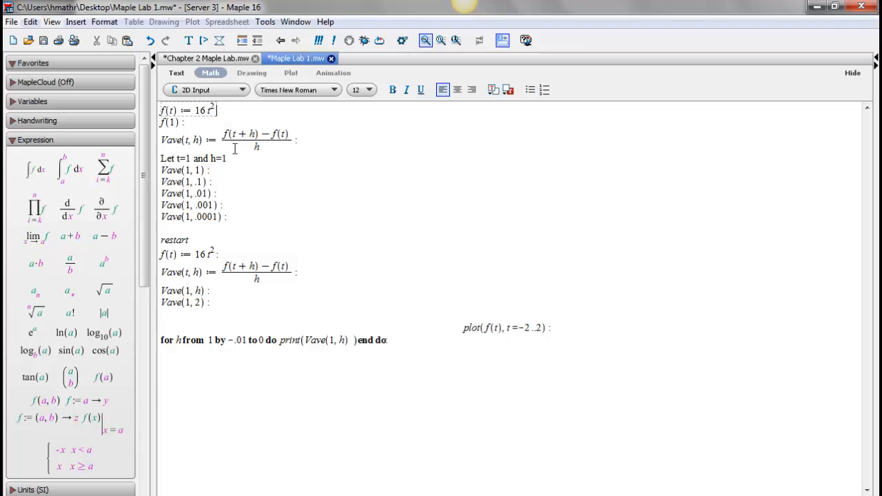
Execute f(t) := 16t² as a function definition and evaluate f(1) with its output displayed.
key("Return")
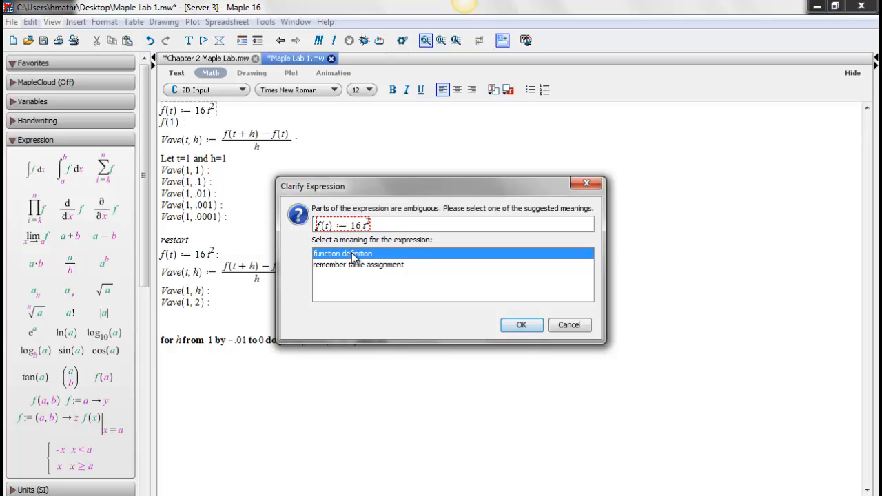
left_click(523, 326)
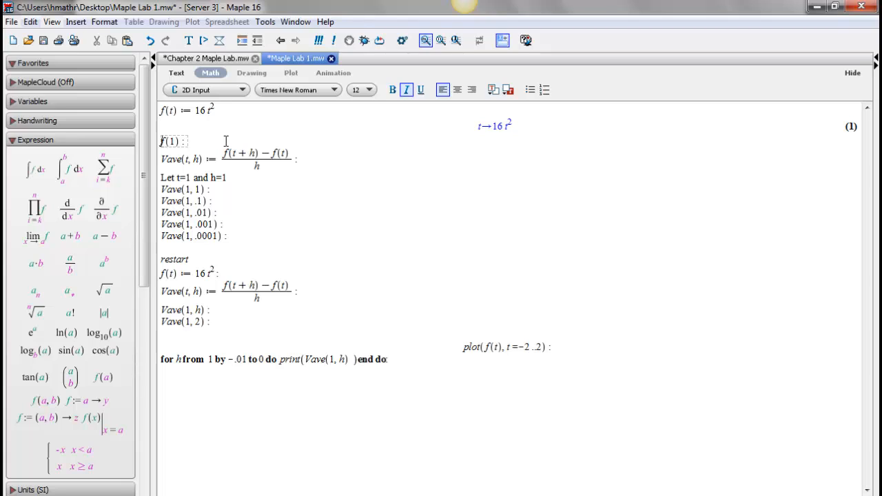
left_click(204, 143)
key("Return")
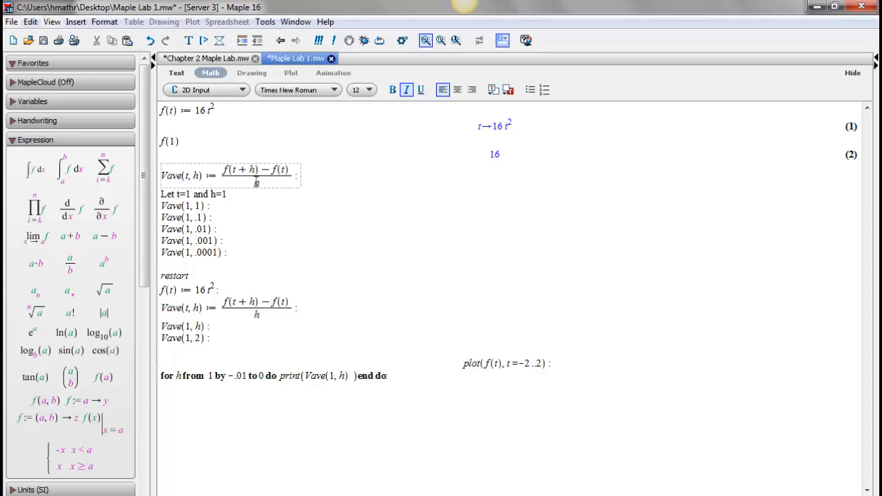
Execute the first Vave(t, h) difference quotient with its output displayed, interpreting it as a function definition.
left_click(304, 176)
key("Return")
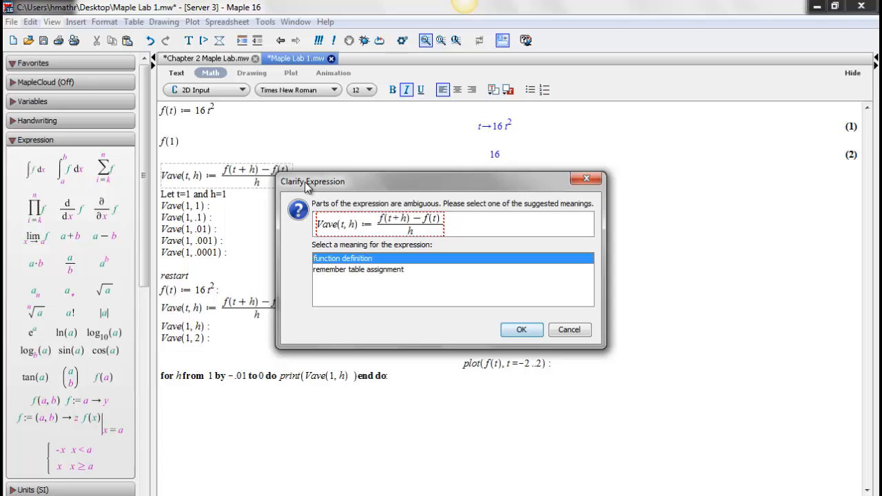
left_click(522, 330)
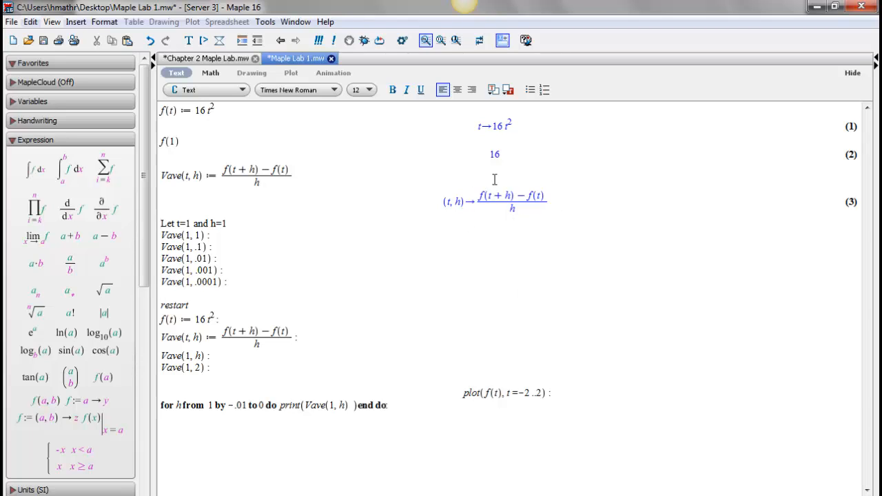
Remove the trailing colons from Vave(1, 1) and Vave(1, .1) and evaluate both expressions.
left_click(226, 238)
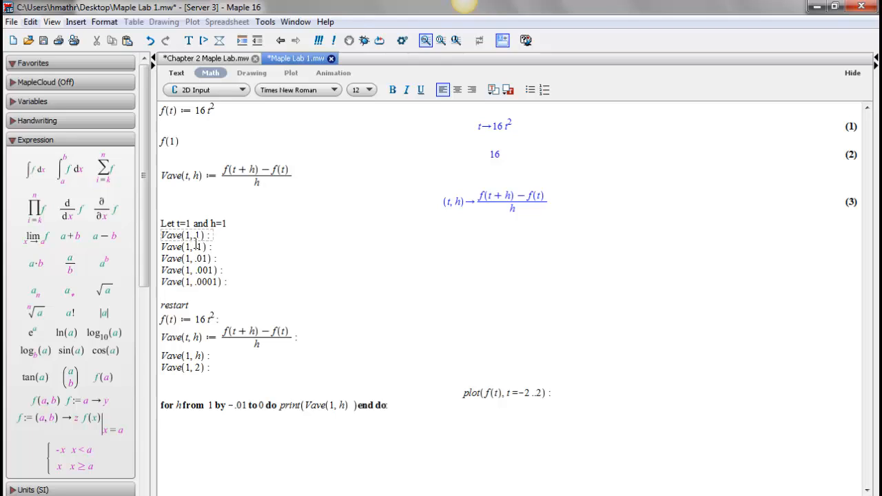
key("BackSpace")
key("Return")
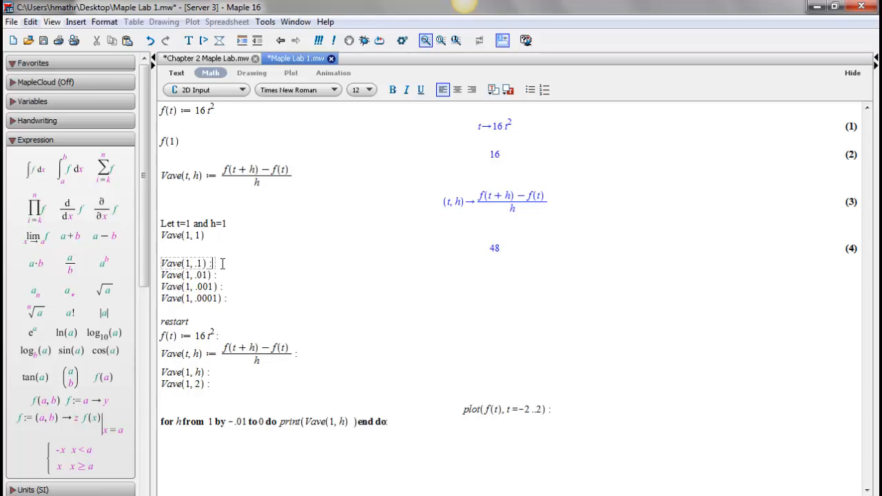
key("BackSpace")
key("Return")
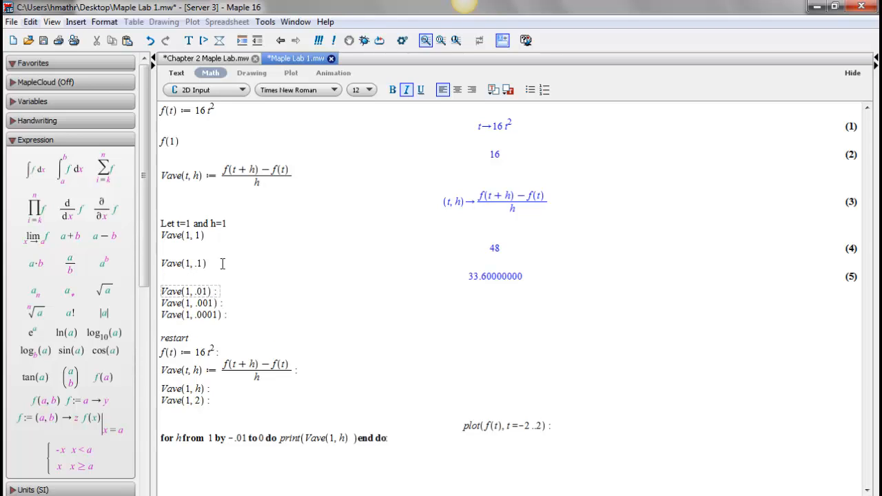
Remove the trailing colons from Vave(1, .001) and Vave(1, .0001) and evaluate both expressions.
left_click(245, 302)
key("BackSpace")
key("Return")
left_click(252, 329)
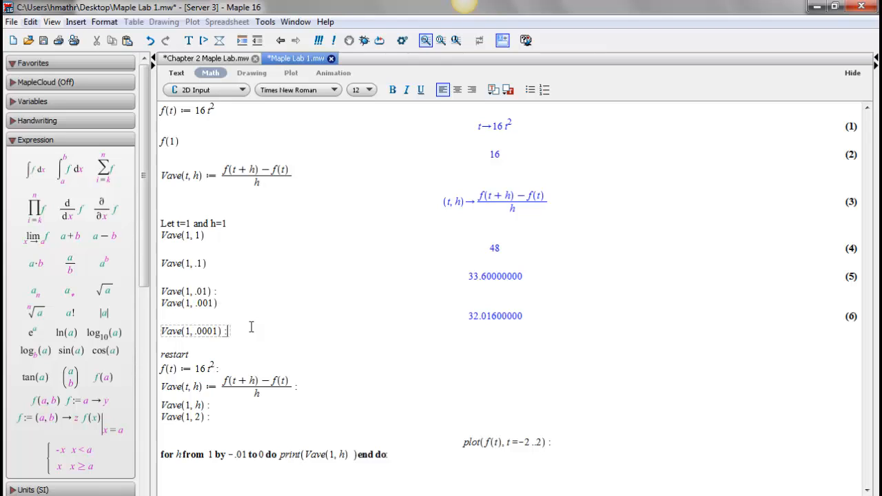
key("BackSpace")
key("Return")
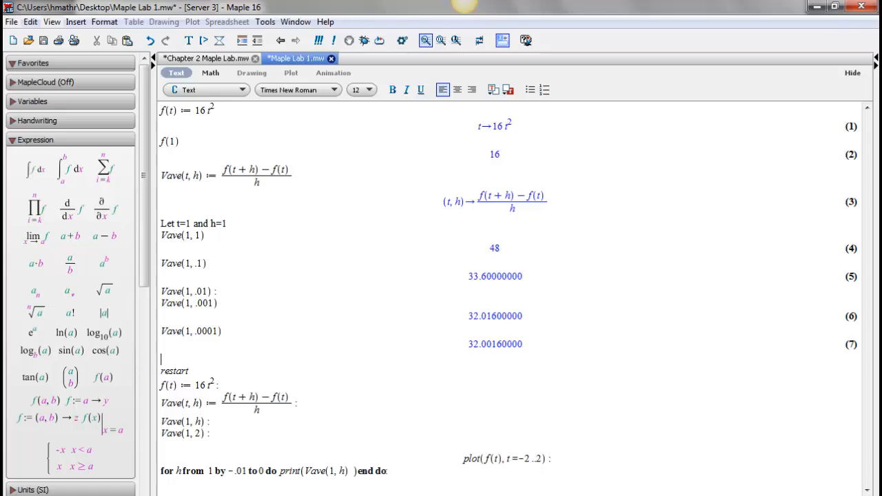
Switch to the PowerPoint slide show to check the average speeds table, end the show and return to Maple.
left_click(286, 467)
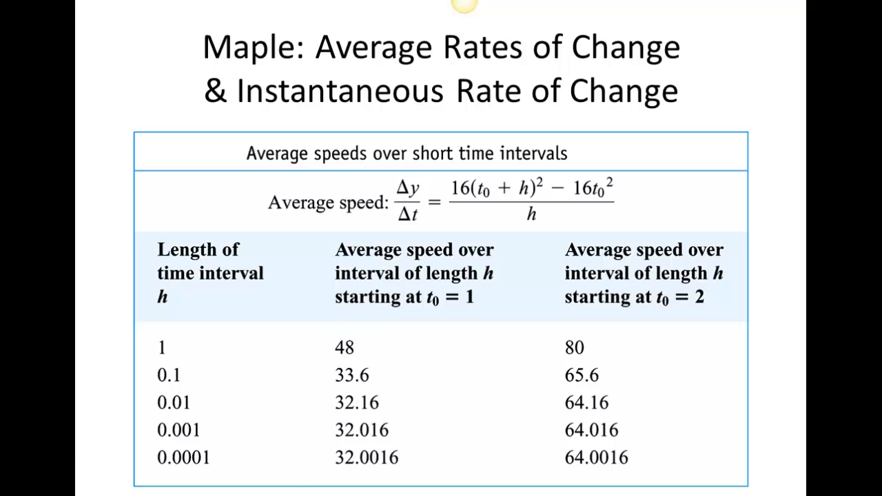
key("Escape")
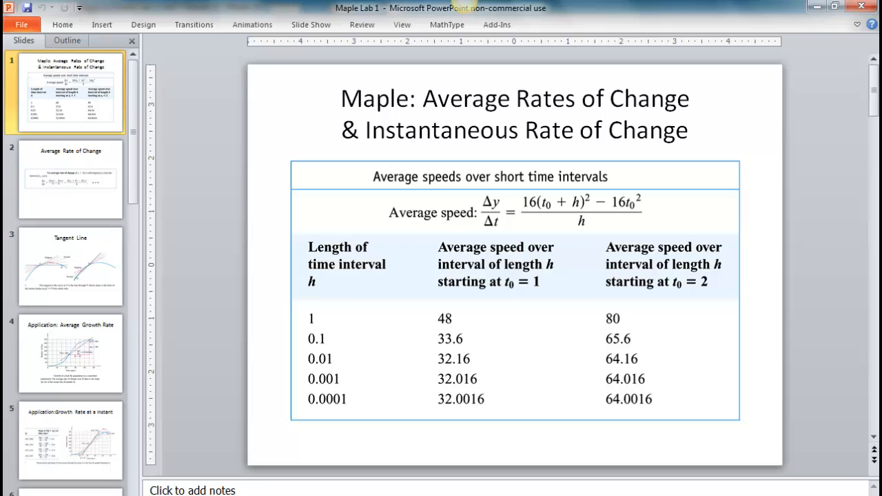
key("alt+Tab")
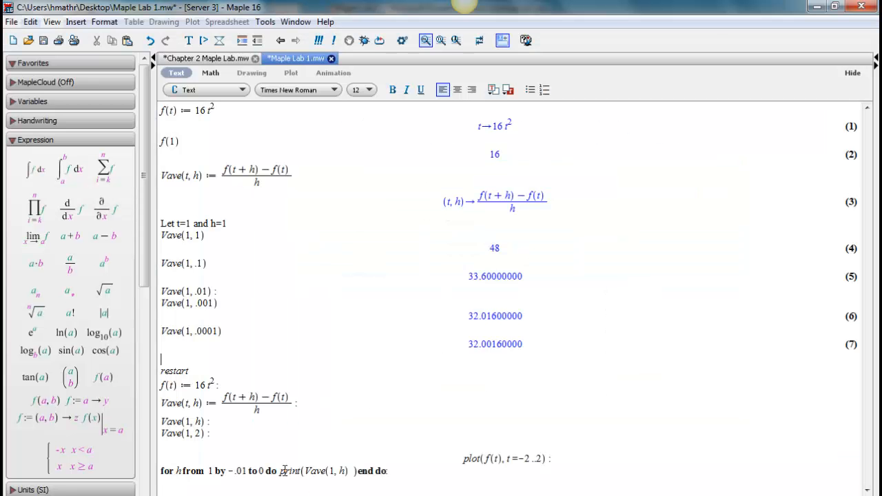
Remove the trailing colon from the skipped Vave(1, .01) expression and evaluate it.
left_click(205, 372)
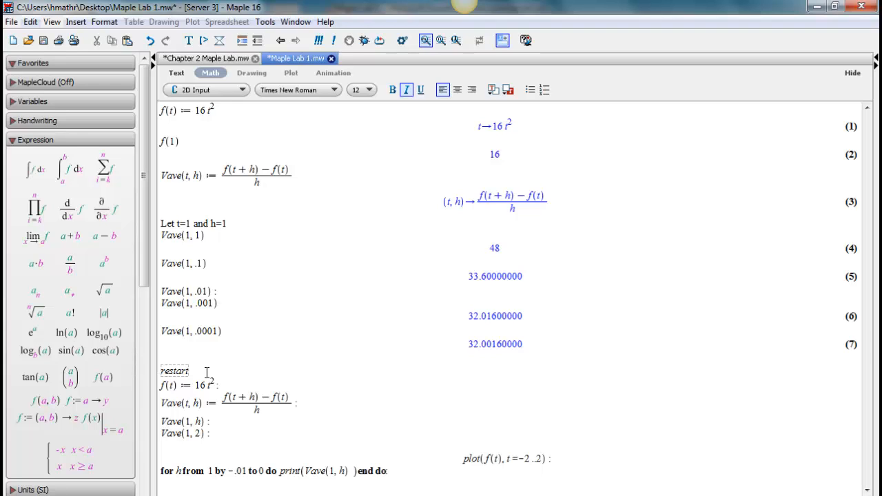
left_click(226, 290)
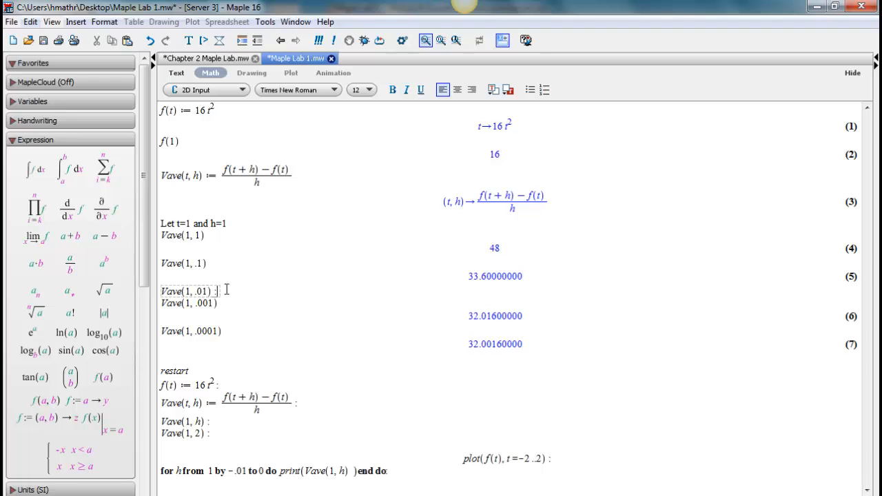
key("BackSpace")
key("Return")
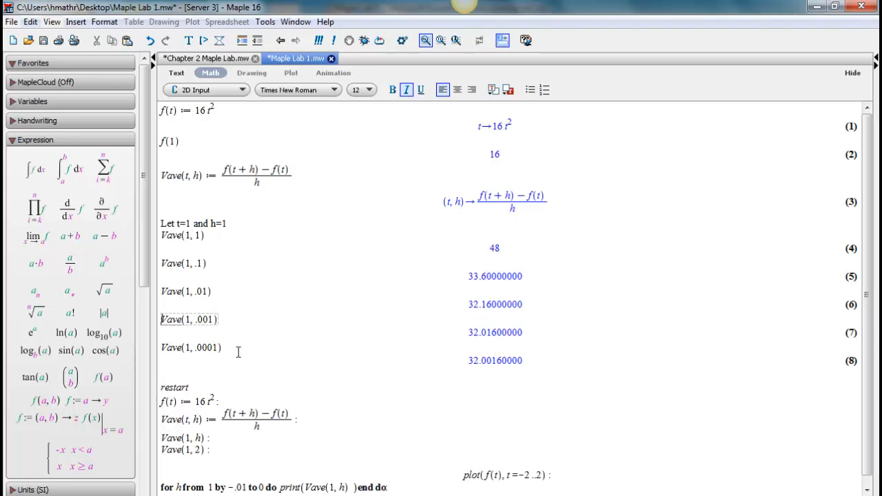
Execute the restart command and run the f(t) := 16t² line below it as a function definition with its output displayed.
left_click(205, 388)
key("Return")
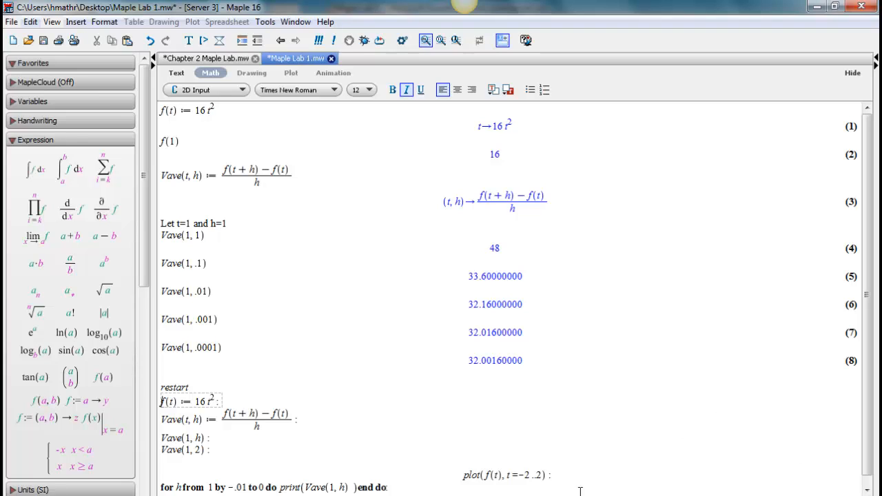
left_click(322, 422)
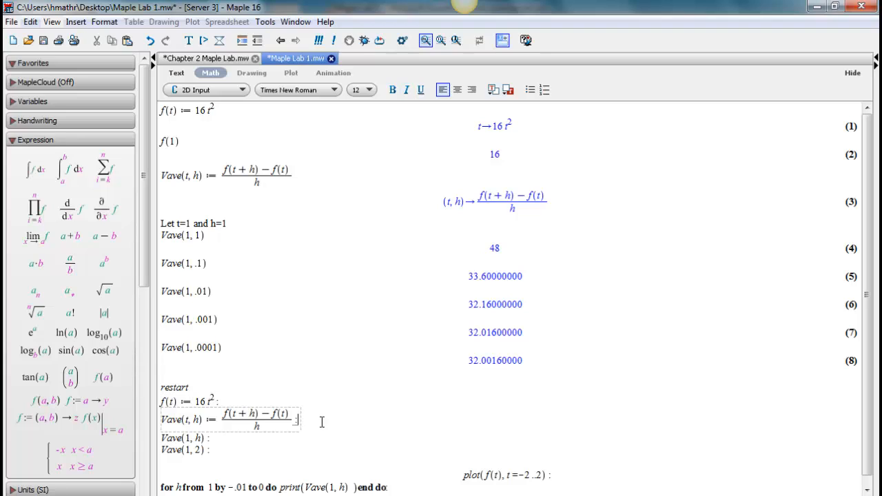
left_click(214, 388)
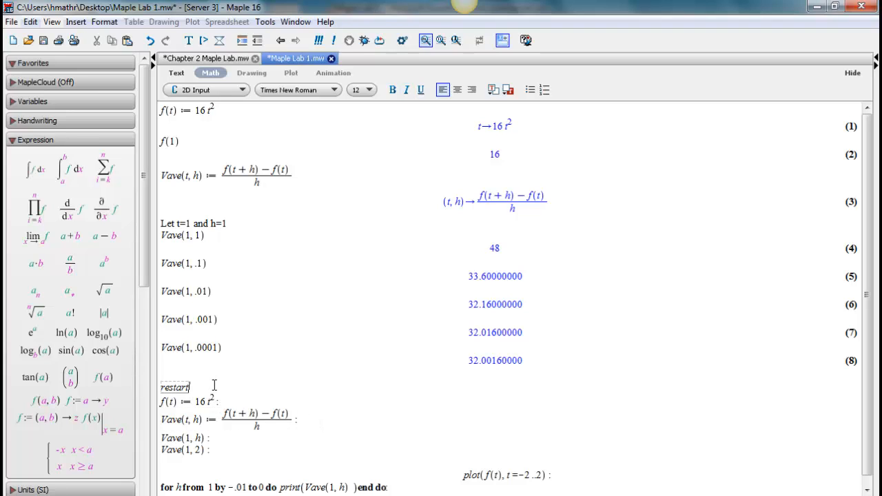
left_click(247, 402)
key("Return")
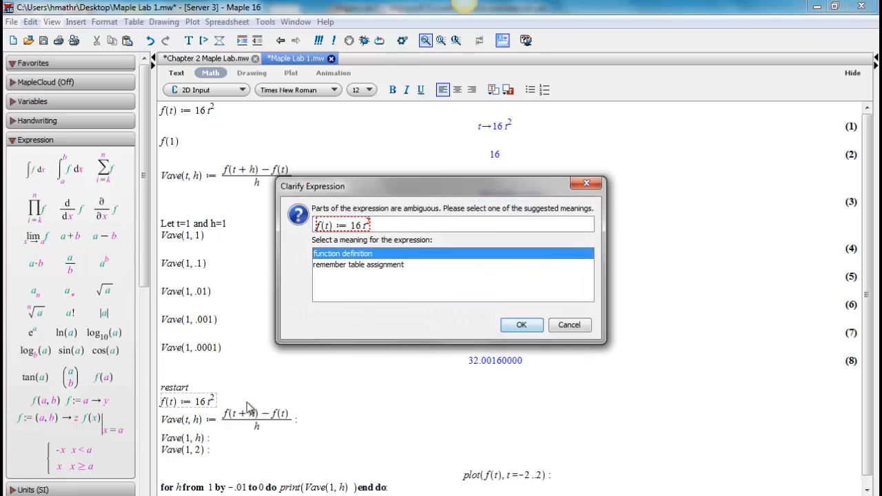
left_click(522, 325)
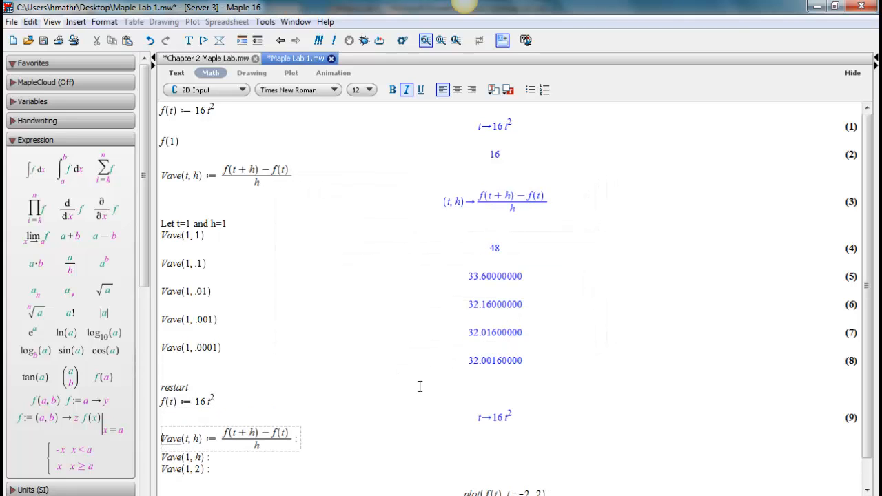
Remove the trailing colon from the Vave(t, h) formula below restart and execute it as a function definition.
left_click(333, 442)
key("BackSpace")
key("Return")
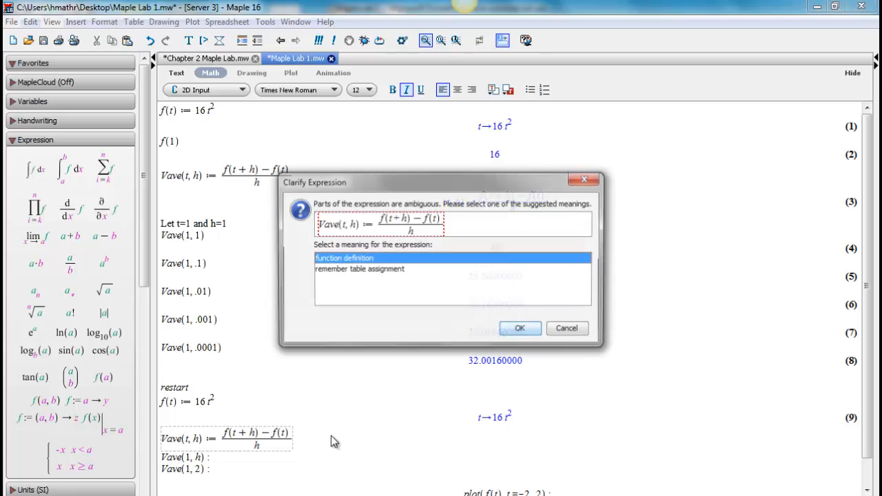
left_click(512, 328)
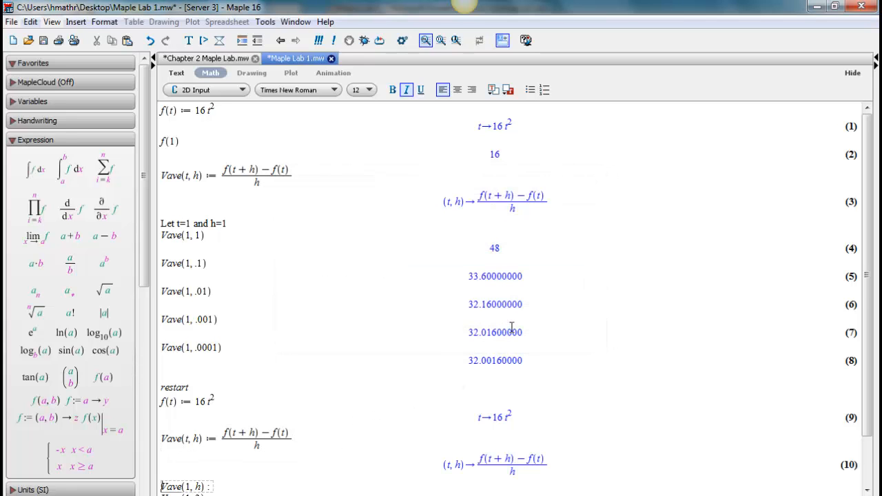
Evaluate Vave(1, h) and Vave(1, 2) without their trailing colons so that their outputs are displayed.
left_click_drag(867, 295, 872, 392)
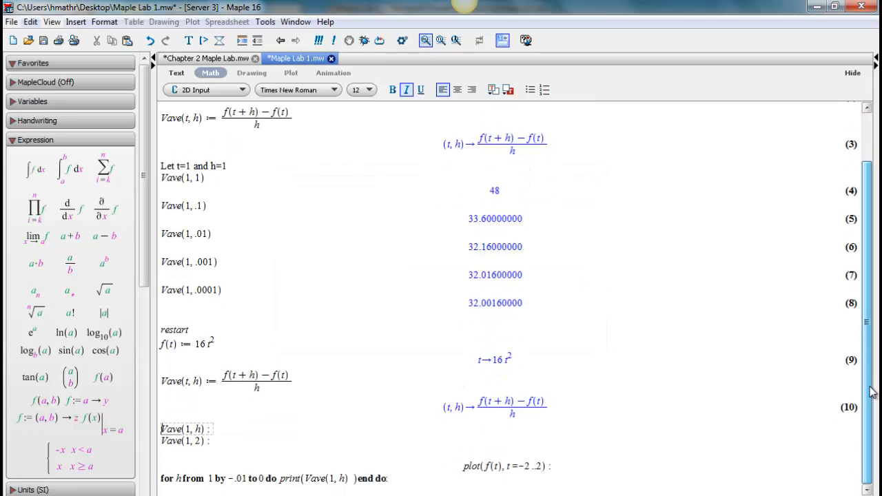
left_click(240, 426)
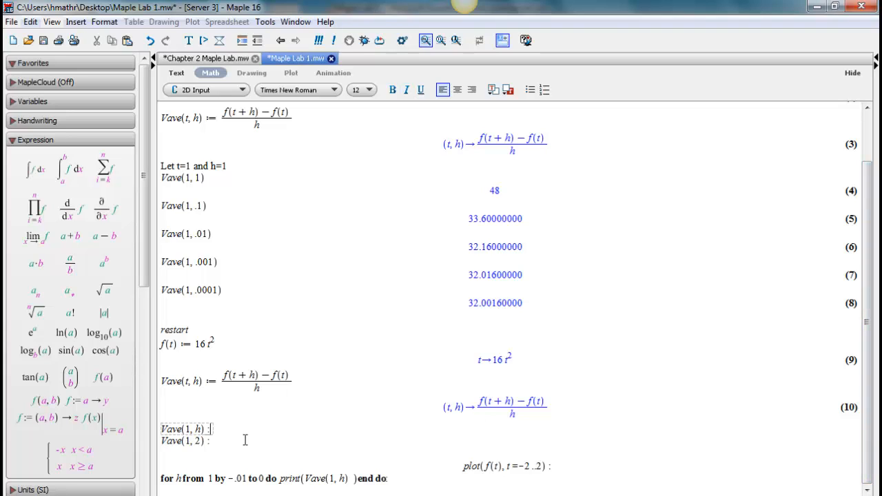
key("BackSpace")
key("Return")
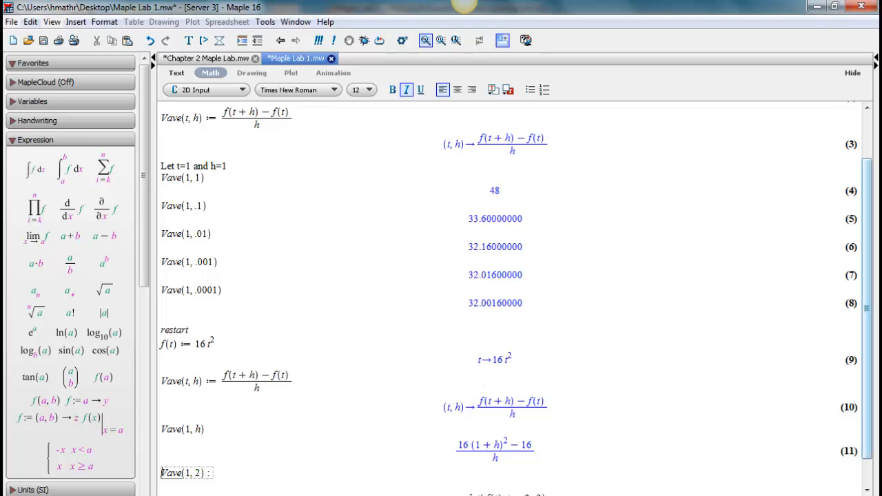
left_click_drag(867, 298, 866, 346)
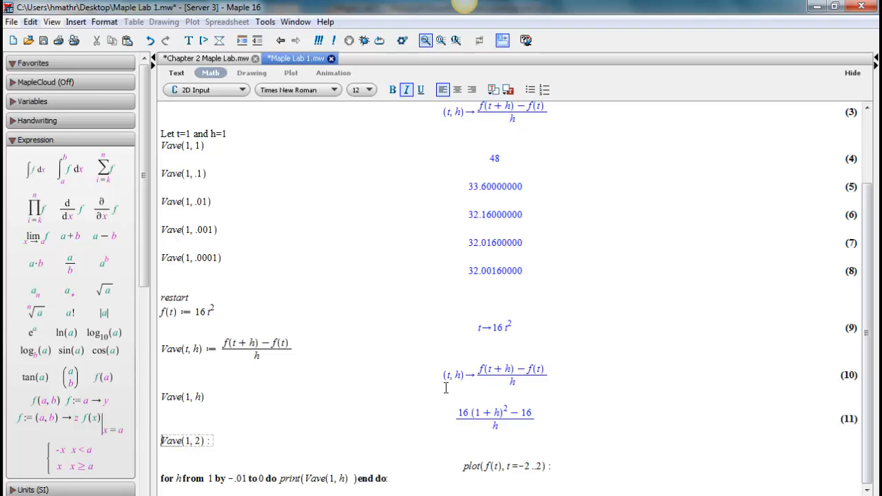
left_click(222, 444)
key("Return")
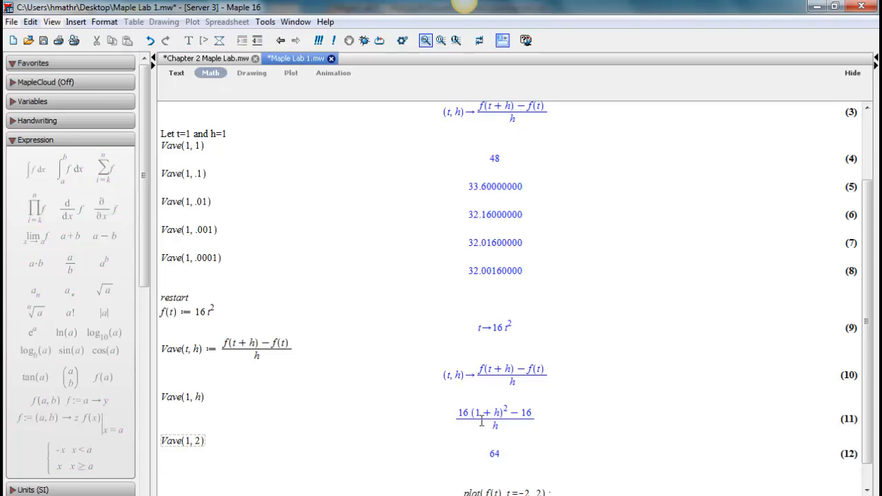
Remove the trailing colon from the plot command and plot f(t) for t = -2..2.
left_click_drag(872, 340, 873, 364)
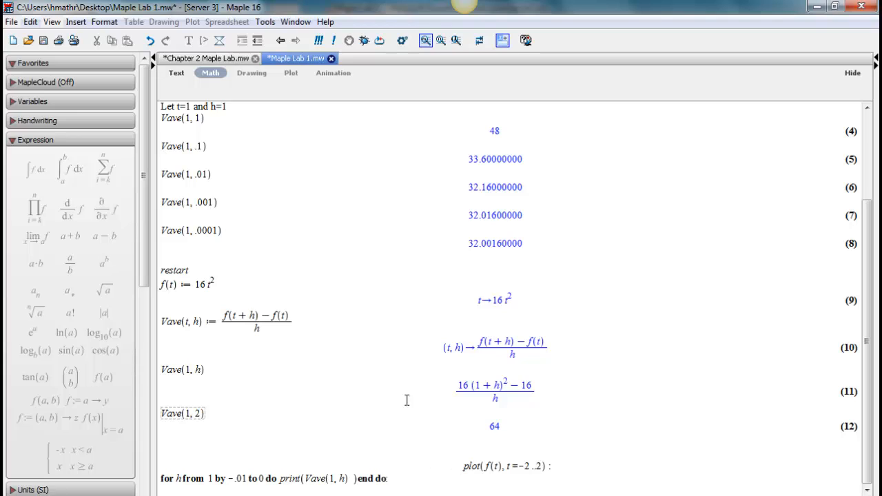
left_click(562, 472)
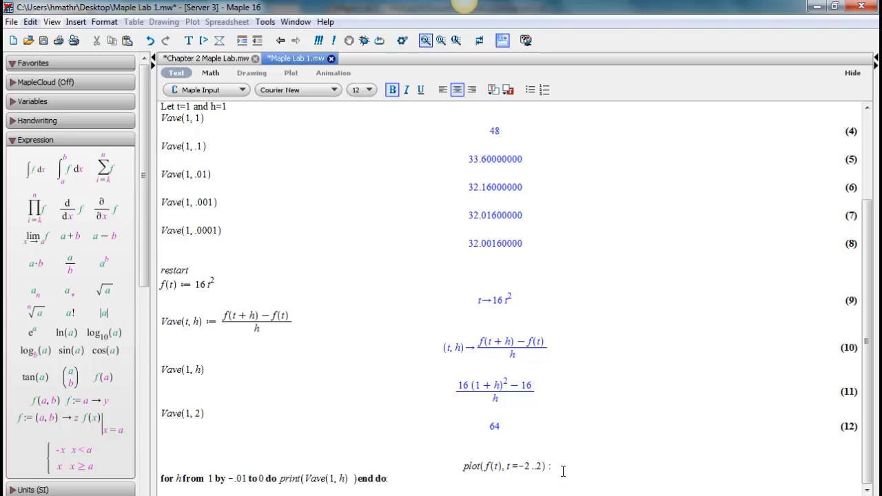
key("BackSpace")
key("Return")
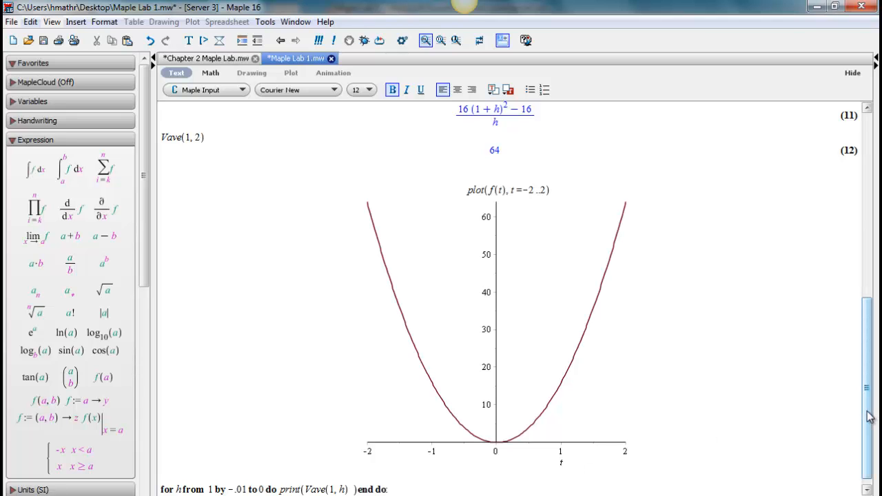
Change the plot command's lower limit to 0 and replot f(t) for t = 0..2.
left_click_drag(867, 416, 669, 339)
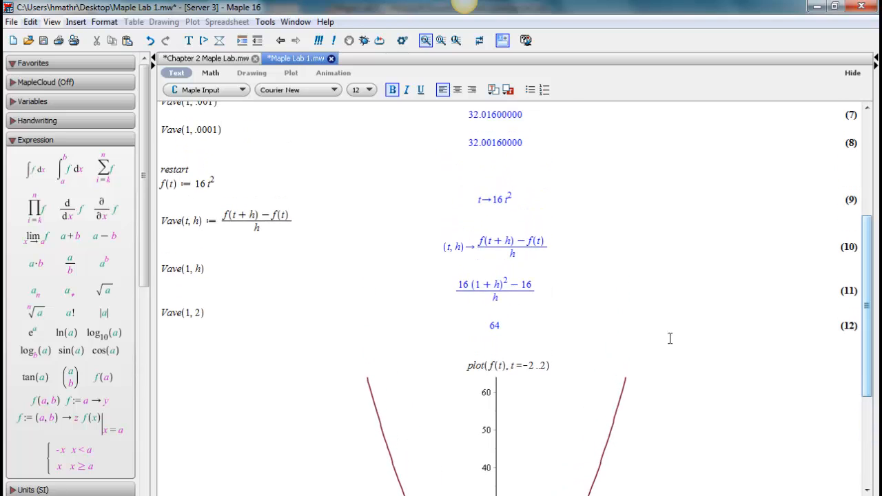
left_click(534, 366)
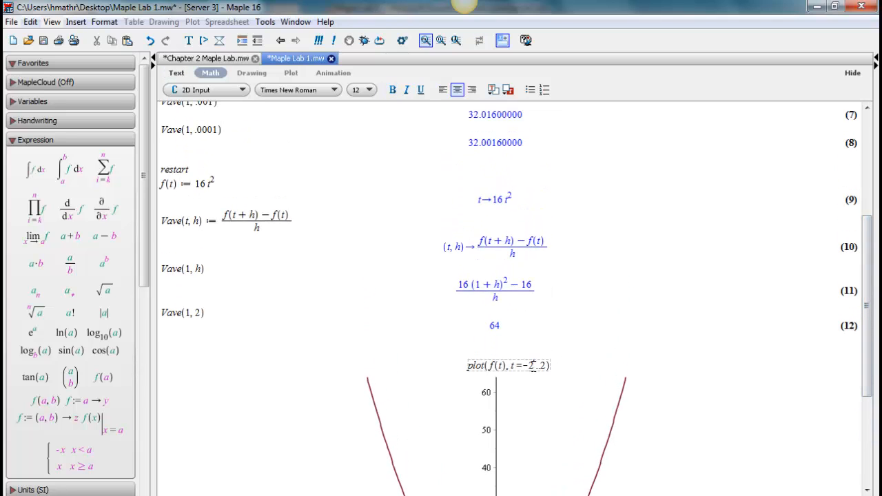
key("BackSpace")
key("BackSpace")
type("0")
key("Return")
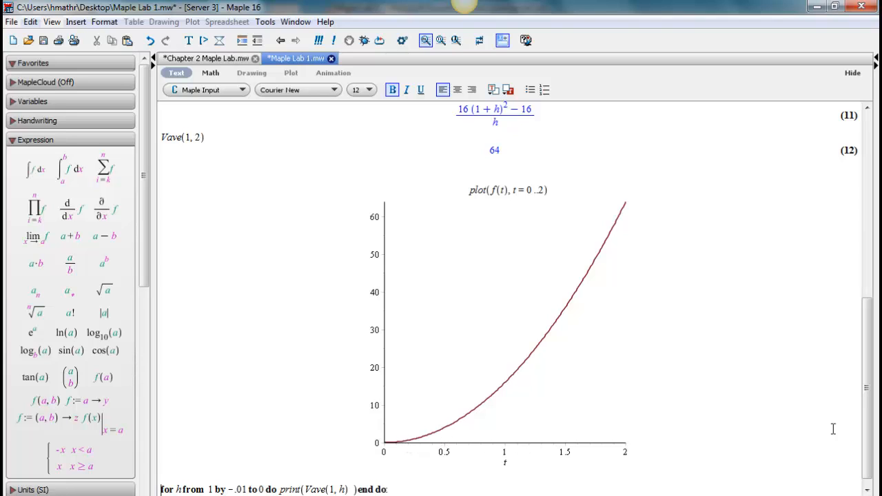
left_click(868, 490)
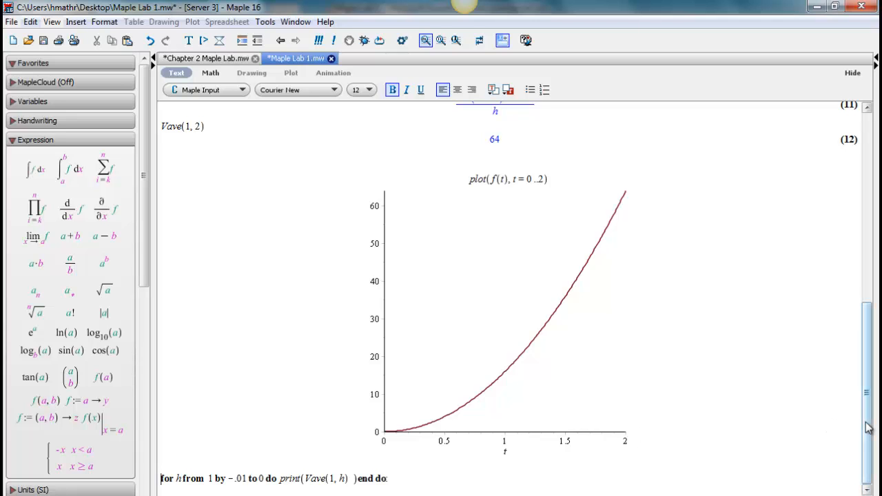
Execute the for loop that prints Vave(1, h) for h from 1 by -.01 to 0.
scroll(866, 424, "up", 3)
scroll(866, 424, "down", 3)
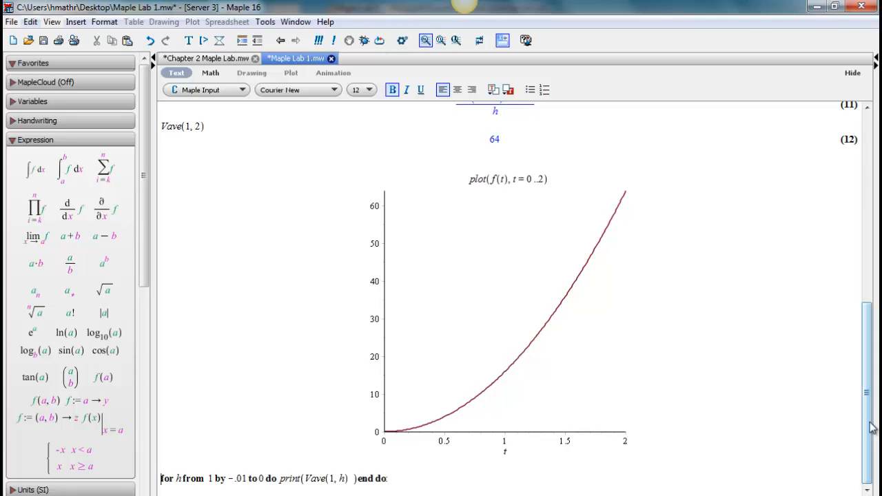
left_click_drag(866, 426, 866, 299)
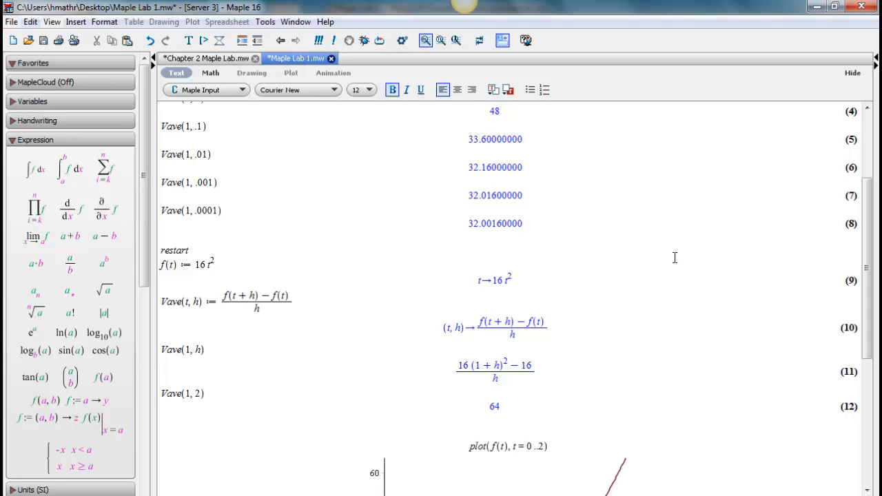
left_click_drag(868, 246, 867, 453)
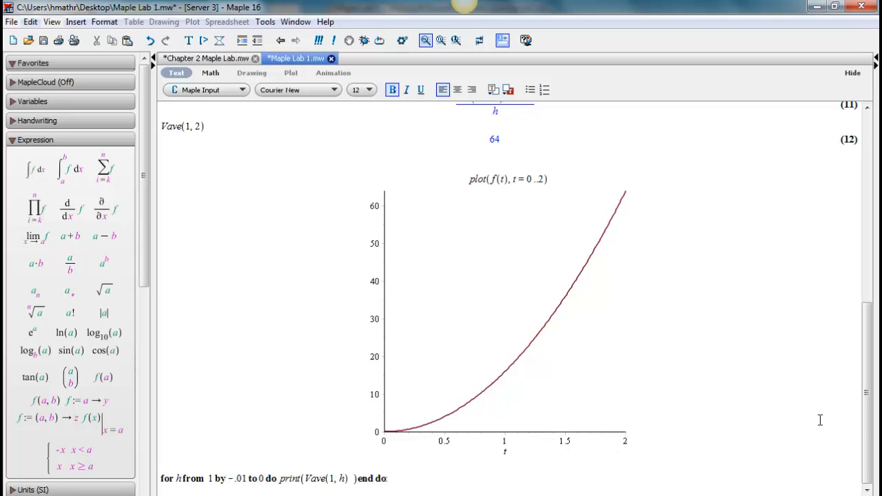
left_click_drag(870, 394, 870, 331)
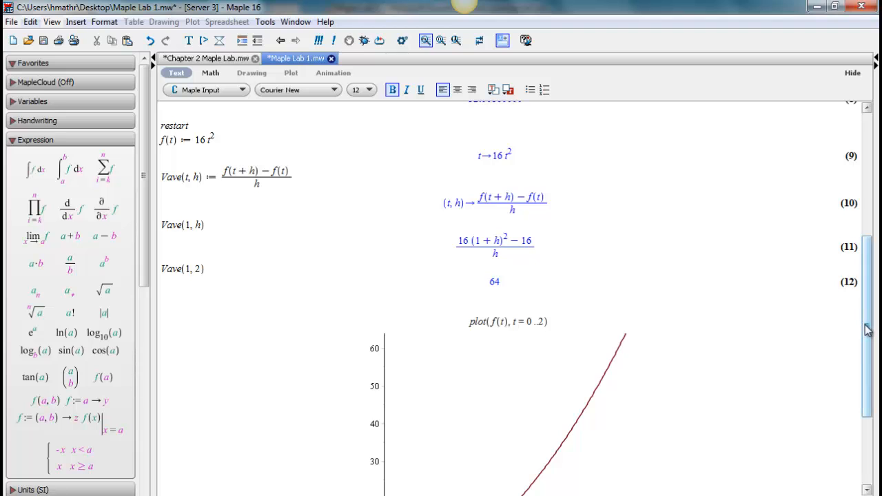
left_click_drag(868, 329, 868, 429)
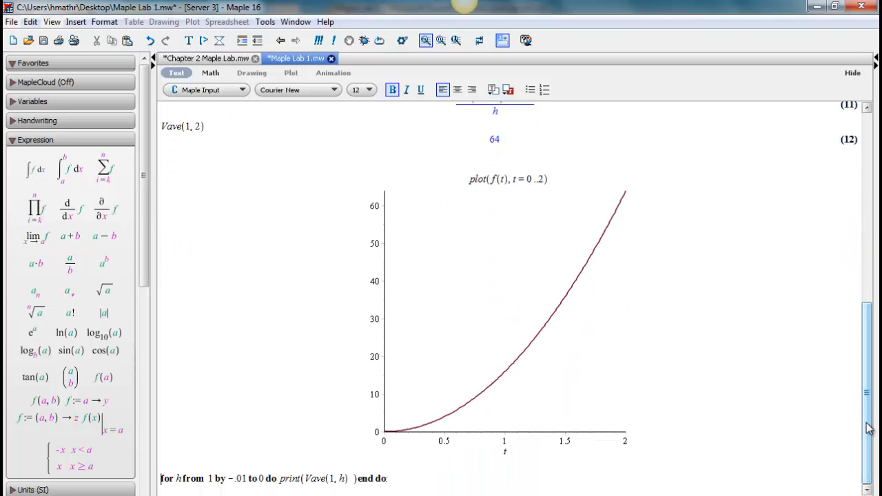
left_click(407, 478)
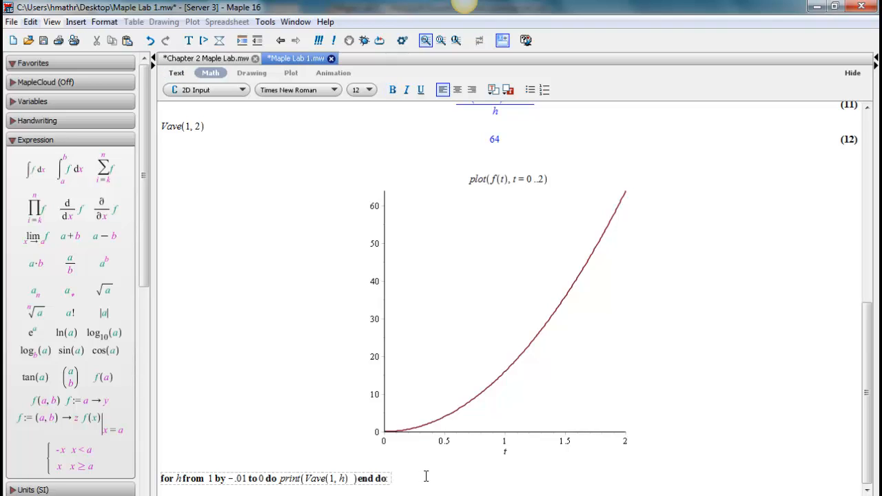
key("Return")
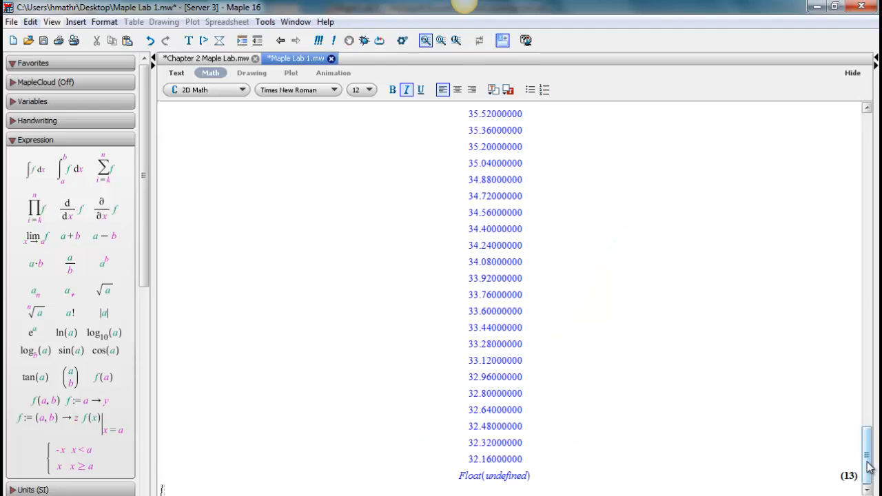
Examine the loop's printed Vave(1, h) values from first to last and compare them with the individual Vave evaluations at the worksheet's start.
left_click_drag(869, 467, 872, 262)
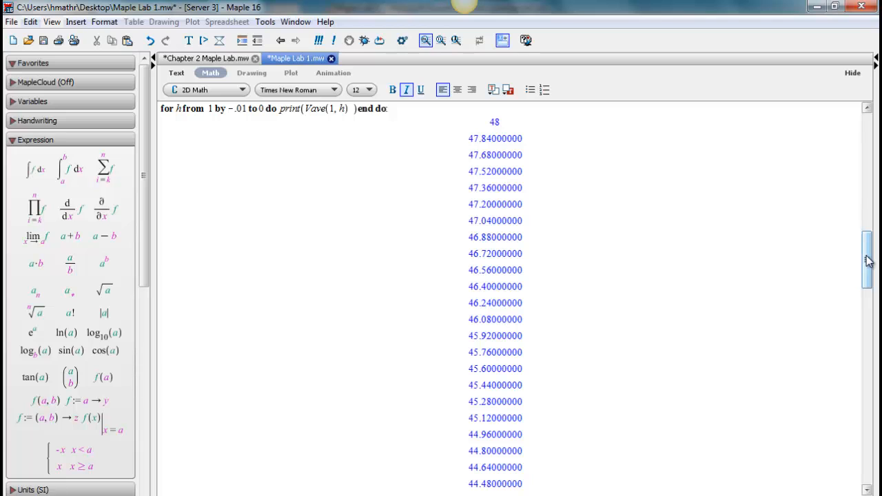
left_click_drag(868, 261, 860, 470)
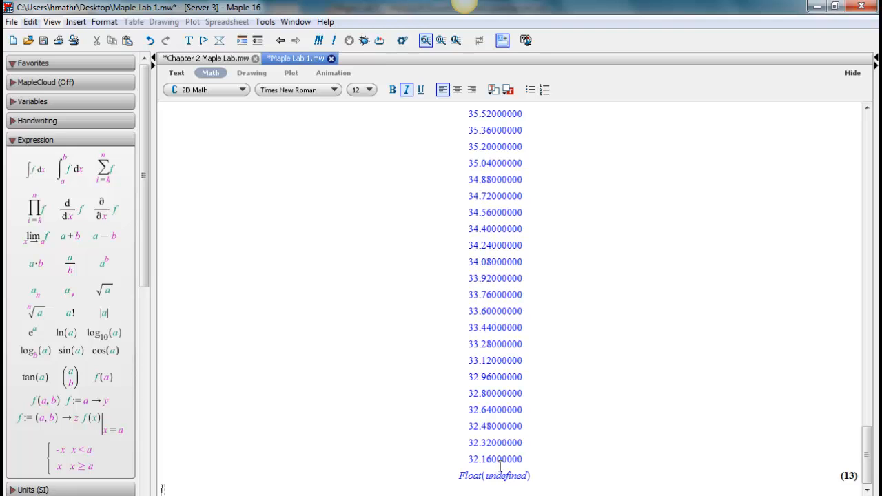
left_click_drag(866, 443, 874, 155)
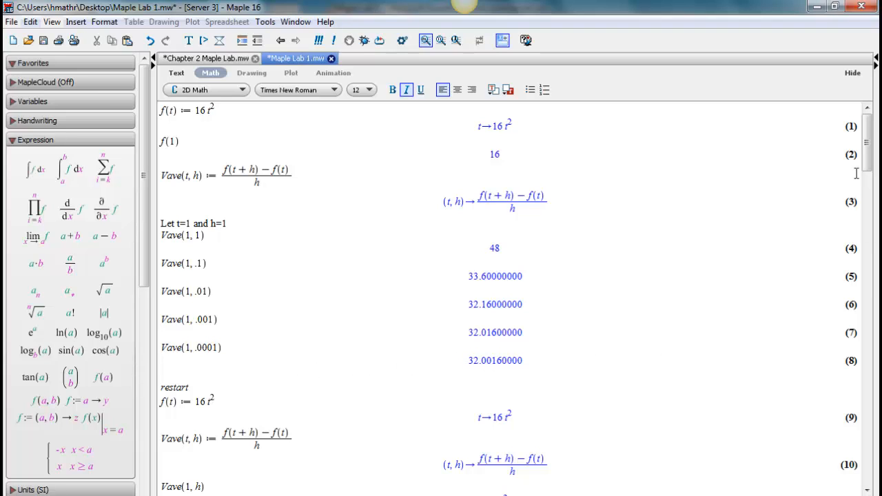
left_click_drag(870, 166, 875, 463)
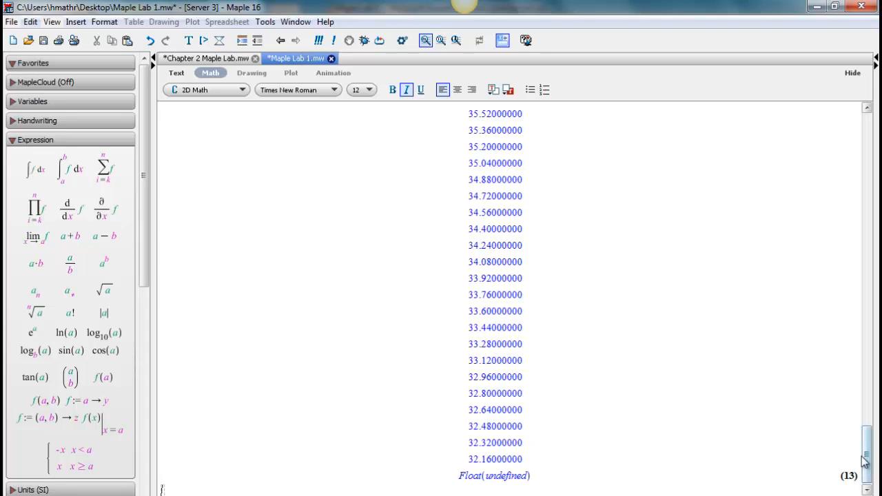
left_click_drag(866, 460, 881, 286)
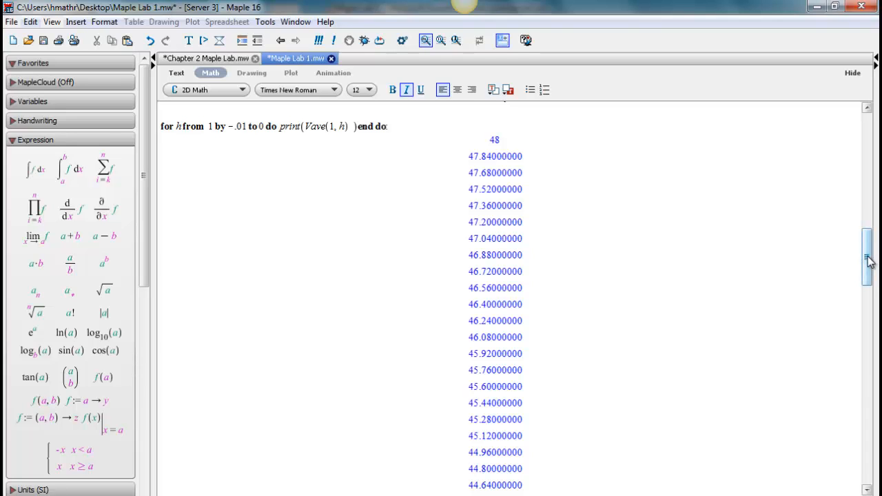
mouse_move(869, 261)
left_mouse_down()
mouse_move(859, 377)
mouse_move(868, 462)
mouse_move(878, 250)
left_mouse_up()
scroll(867, 207, "down", 4)
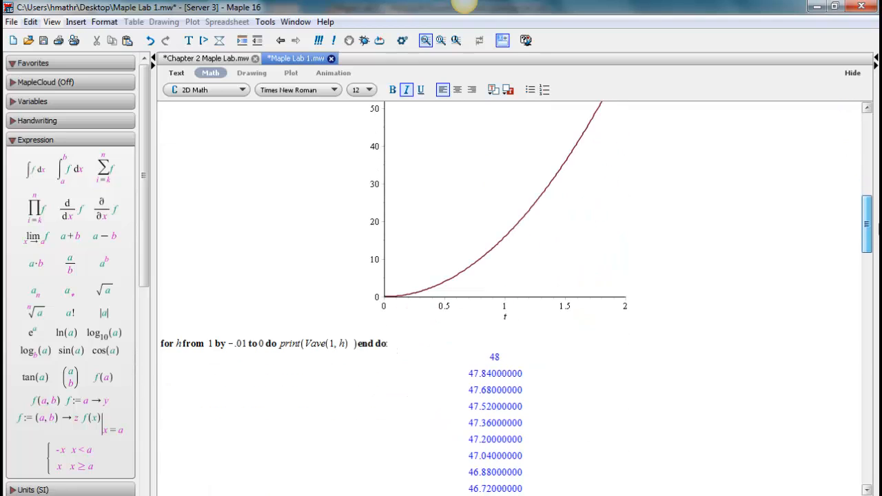
left_click(241, 343)
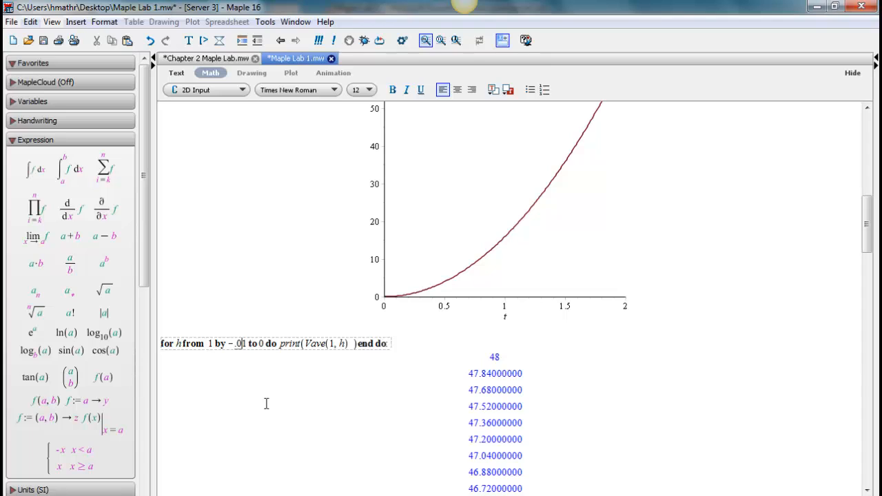
type("00")
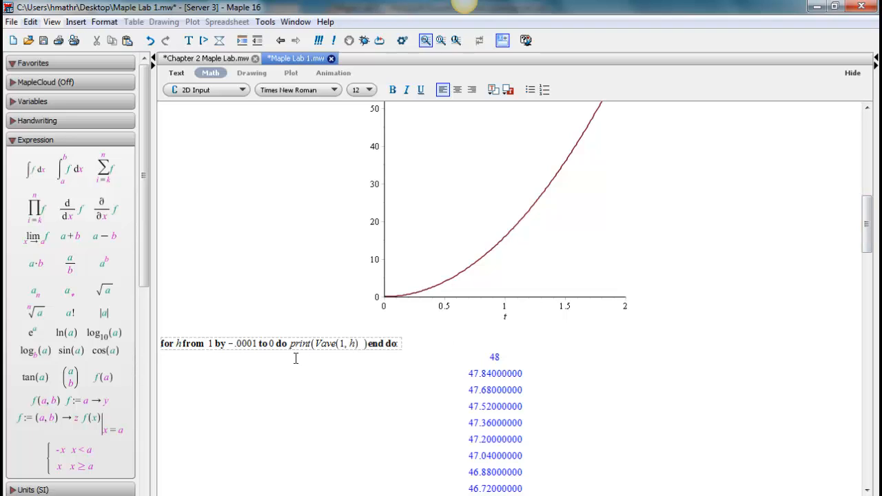
key("BackSpace")
key("BackSpace")
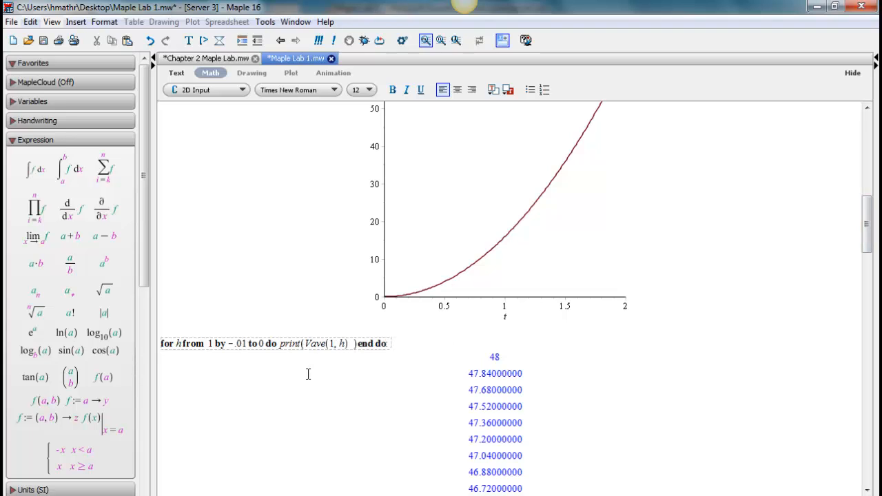
left_click_drag(874, 236, 867, 455)
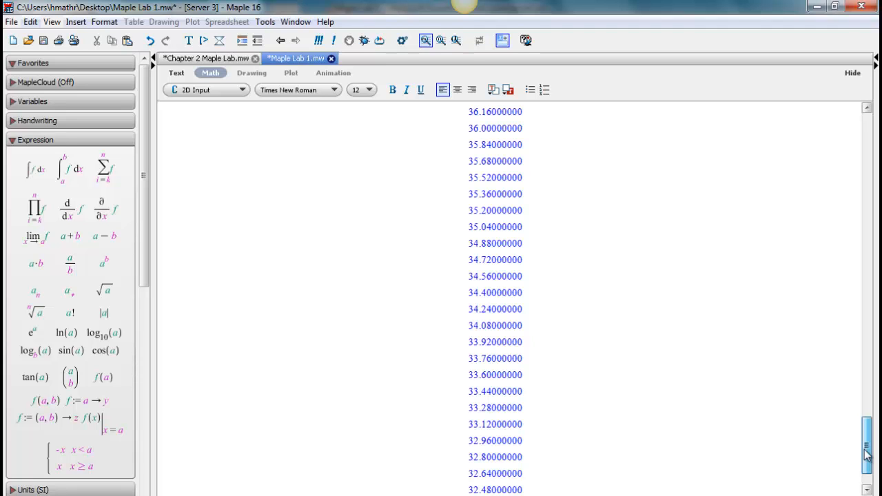
left_click_drag(867, 455, 844, 134)
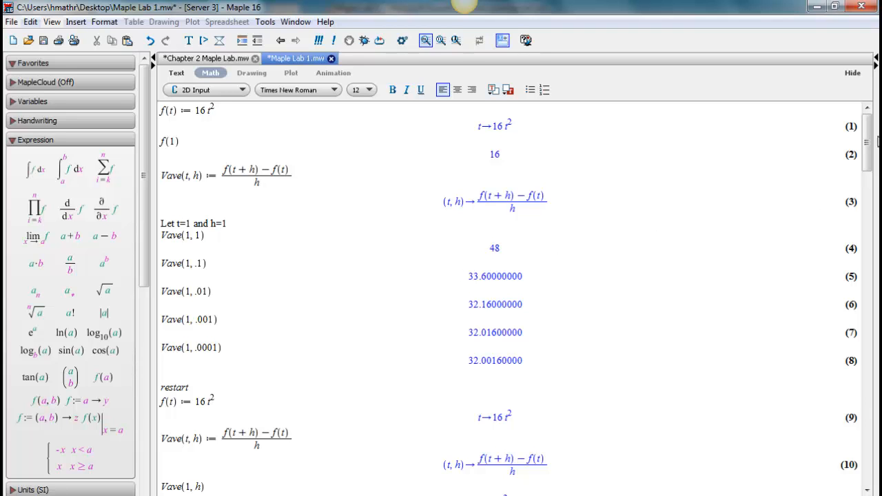
mouse_move(877, 141)
left_mouse_down()
mouse_move(861, 206)
mouse_move(860, 282)
mouse_move(847, 305)
mouse_move(849, 367)
mouse_move(867, 147)
left_mouse_up()
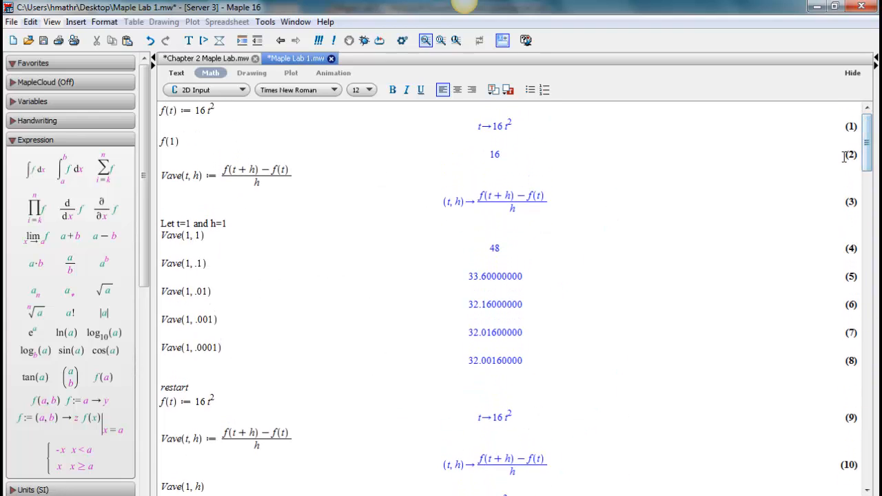